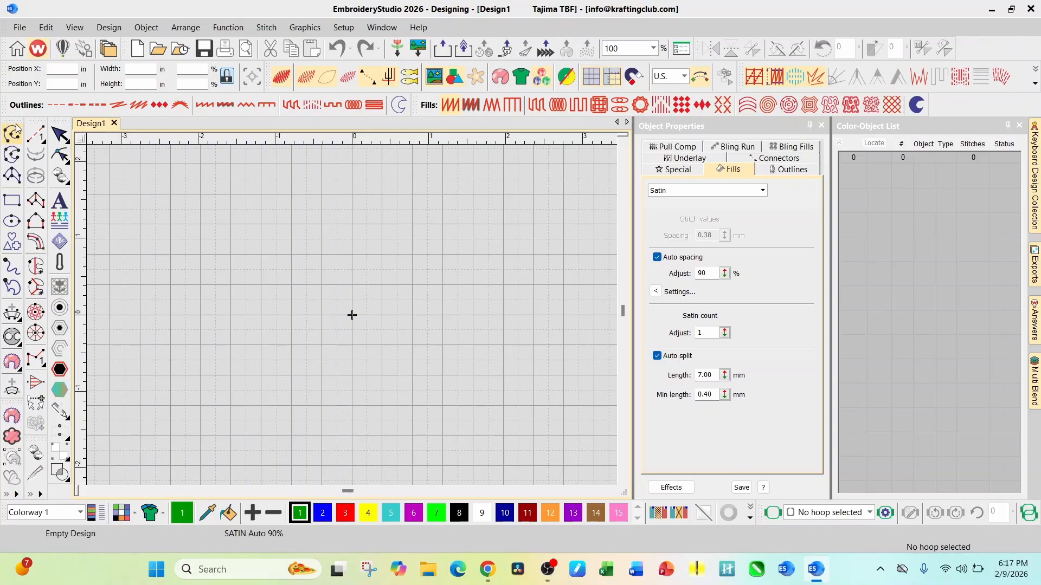
Undock the Traditional Digitizing tools and place them floating along the upper edge of the design area.
left_click_drag(33, 121, 166, 210)
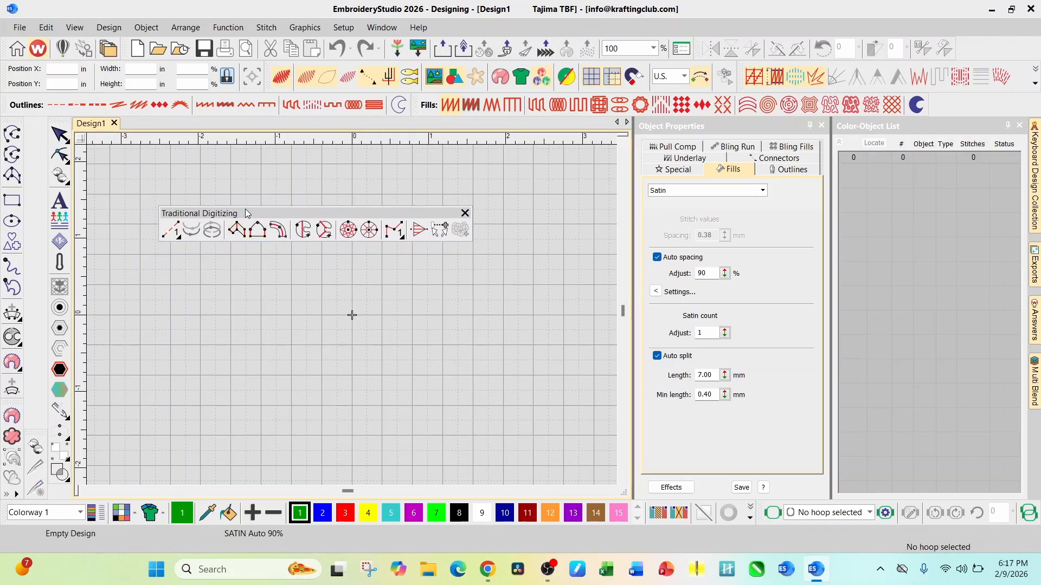
left_click_drag(248, 211, 254, 149)
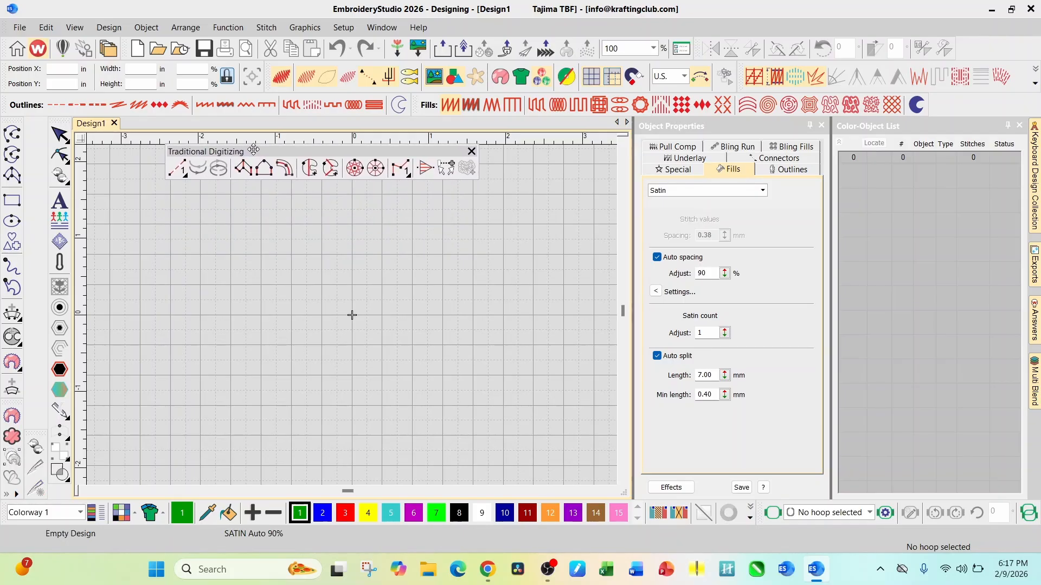
Digitize an open, C-shaped run stitch curve about 1.21 in wide and 1.27 in high, using five points.
left_click(177, 168)
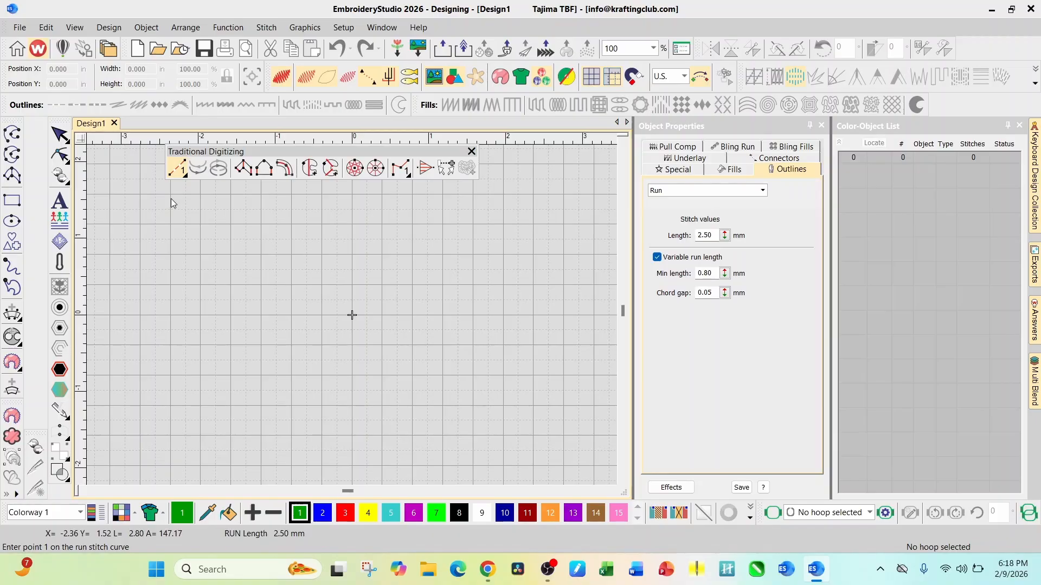
left_click(200, 286)
left_click(236, 255)
left_click(290, 281)
left_click(258, 344)
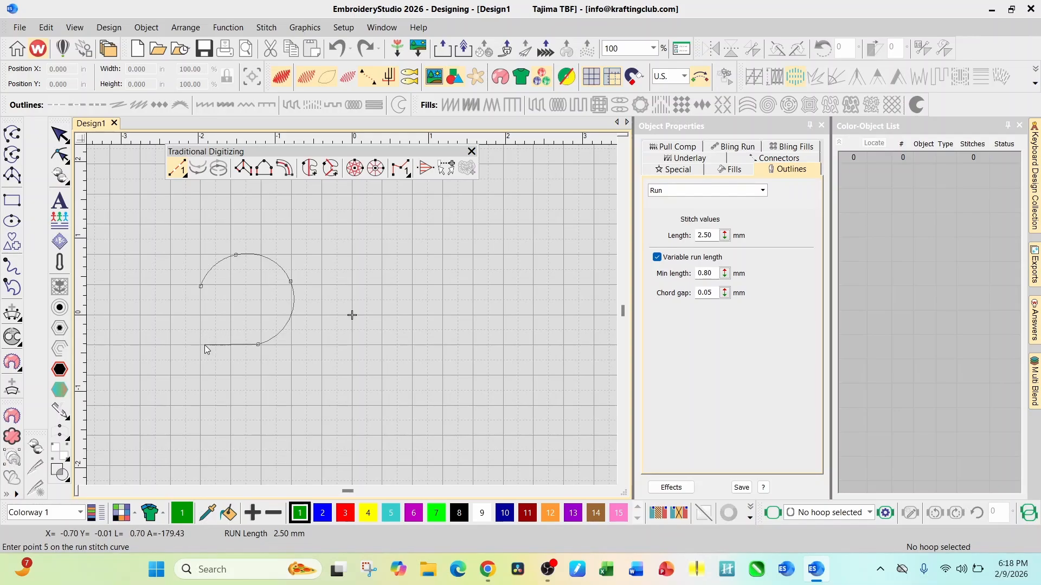
left_click(204, 344)
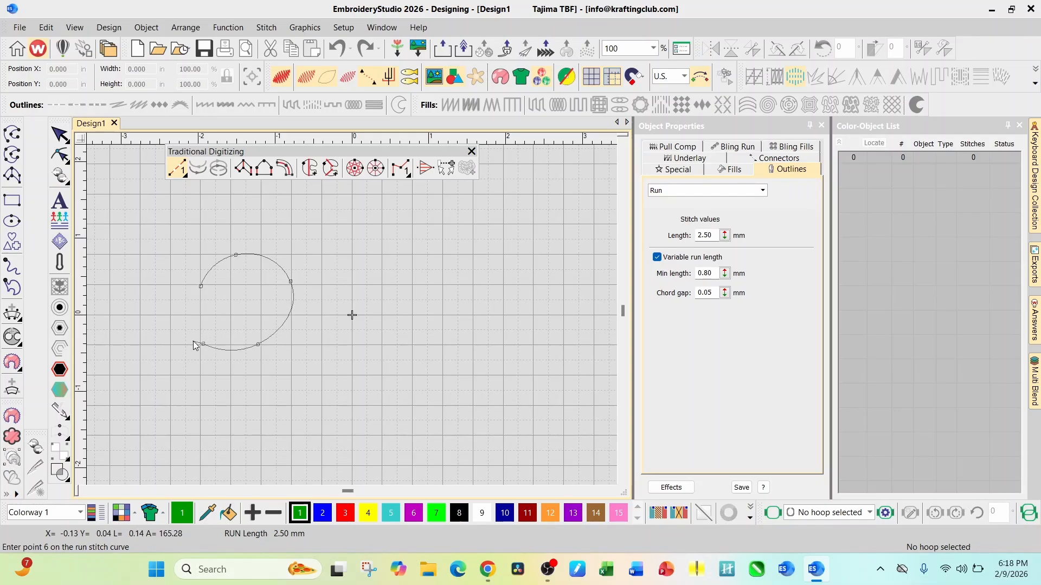
key("Return")
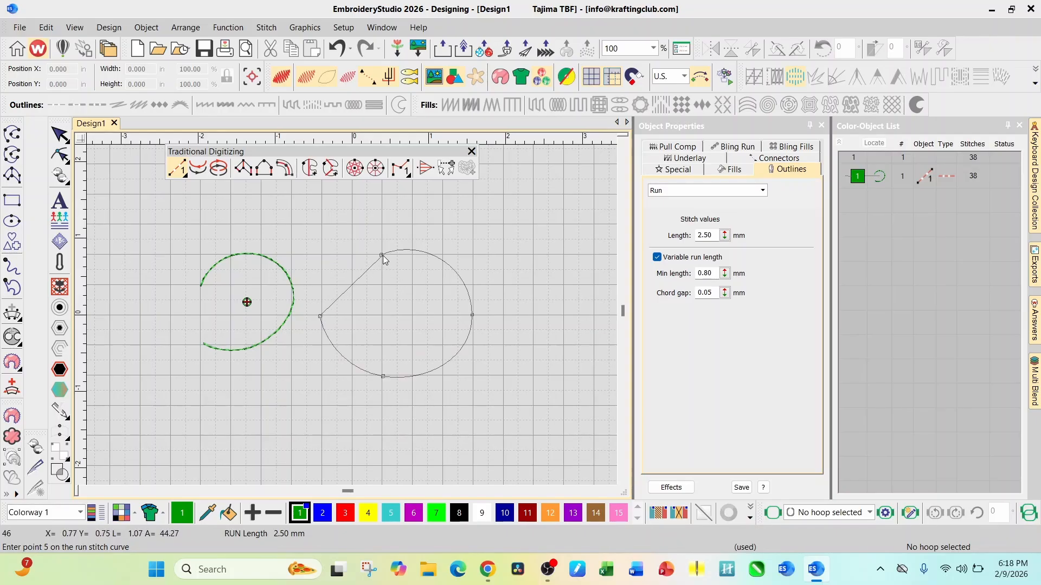
Digitize a closed, rounded run stitch shape about 1.98 in wide and 1.67 in high beside the open curve, ending exactly on its start point.
left_click(381, 255)
scroll(380, 255, "up", 5)
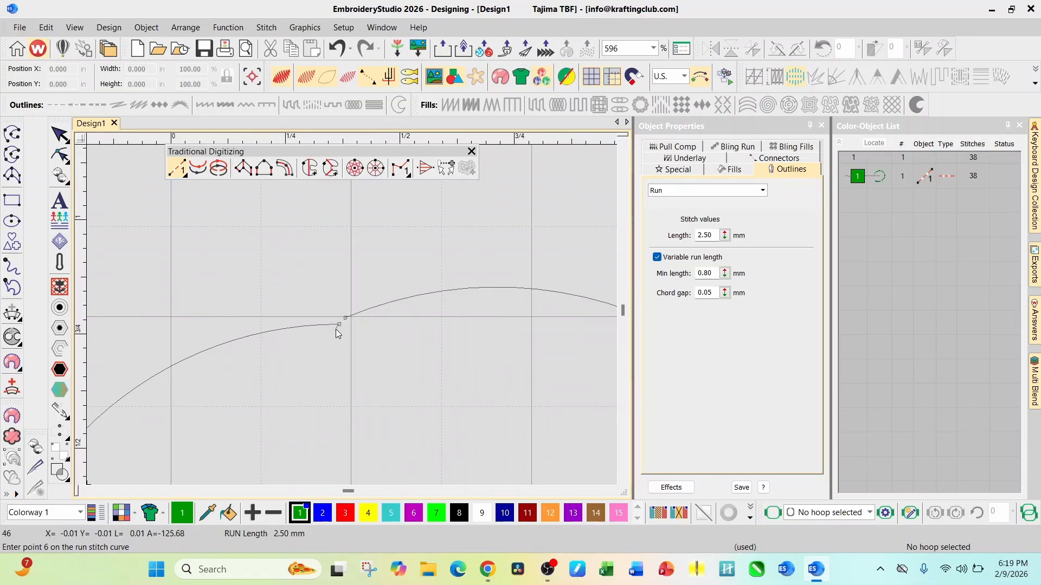
key("BackSpace")
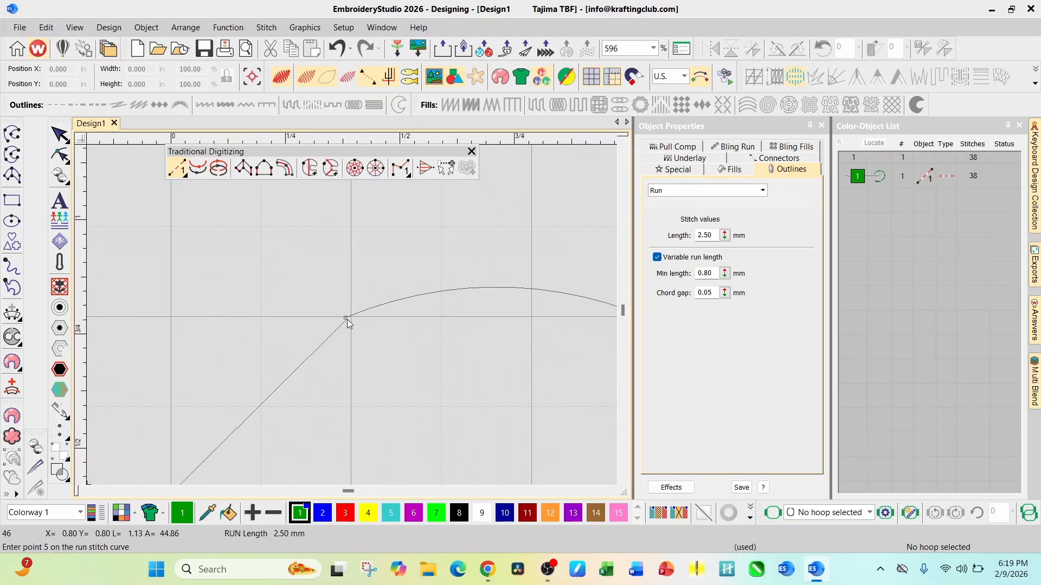
scroll(345, 318, "up", 9)
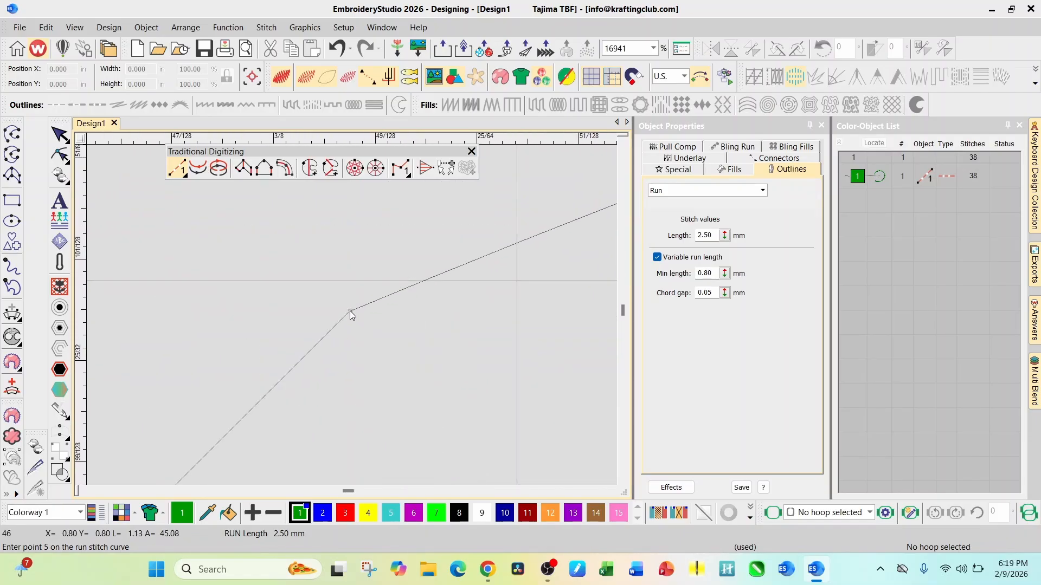
left_click(349, 311)
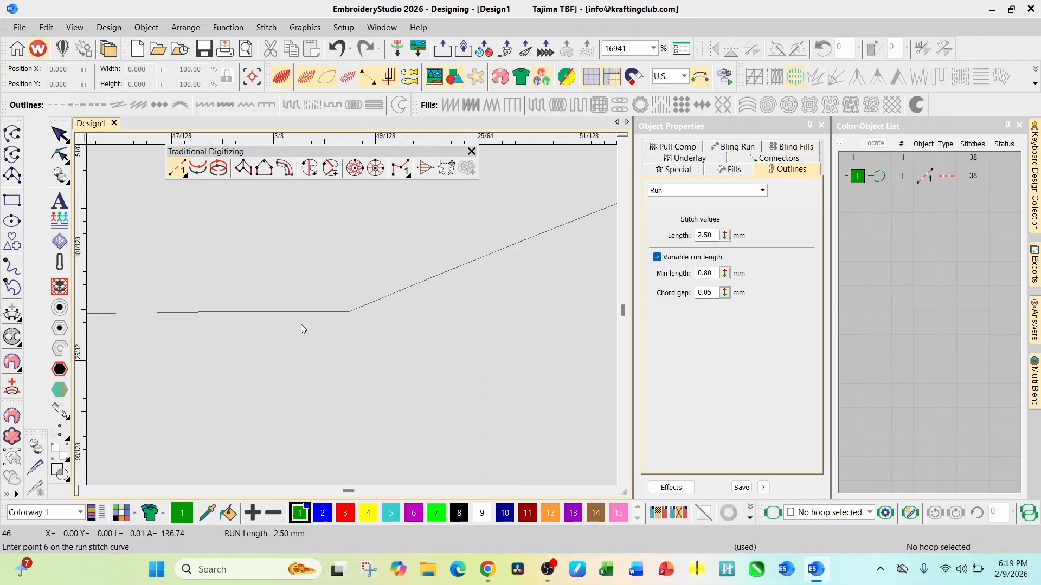
key("Return")
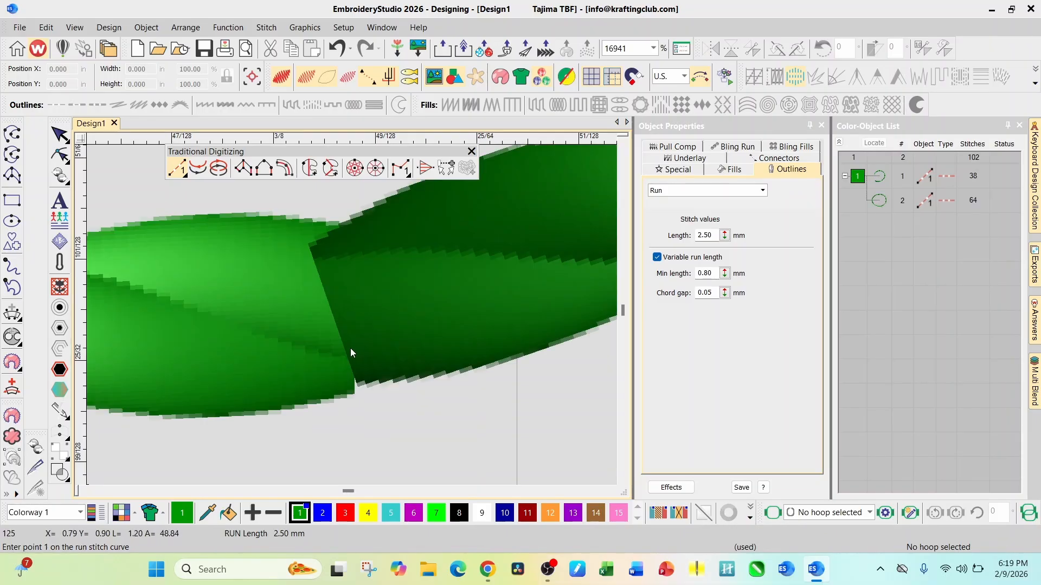
scroll(351, 353, "down", 9)
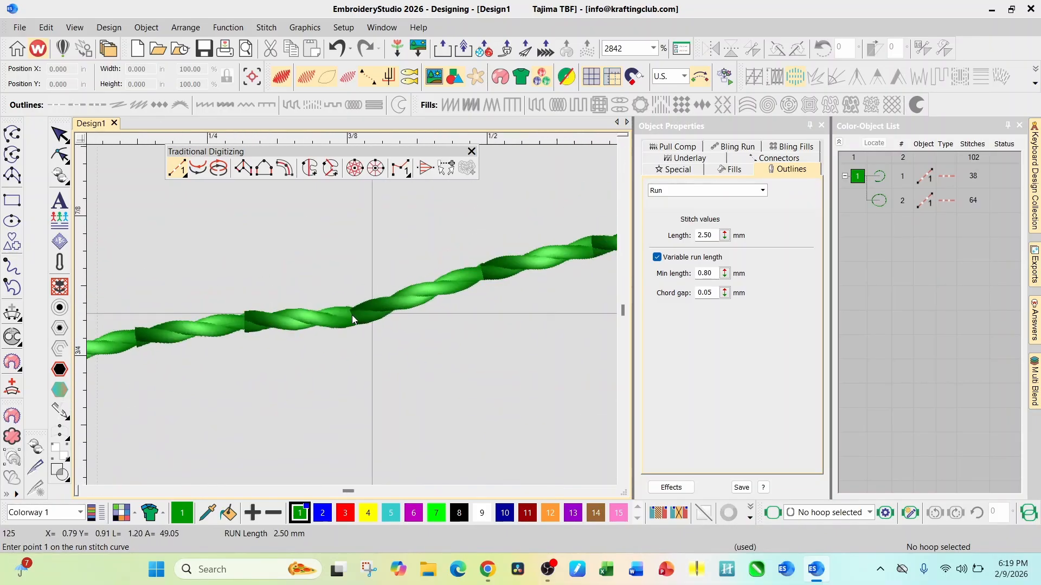
scroll(352, 317, "down", 5)
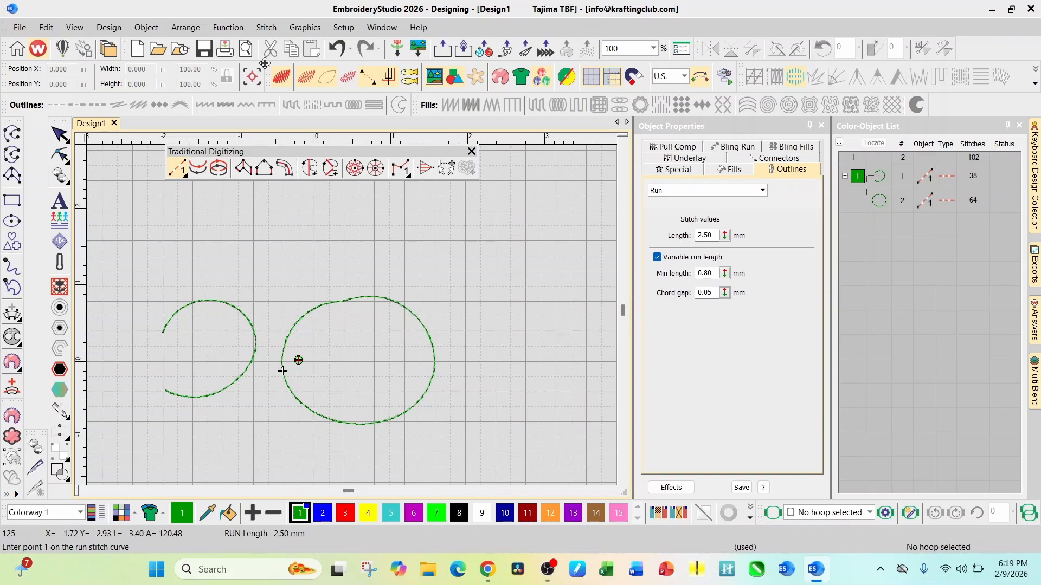
Examine the closed and open run shapes in turn, comparing the outline and fill stitch types offered for each.
left_click(64, 136)
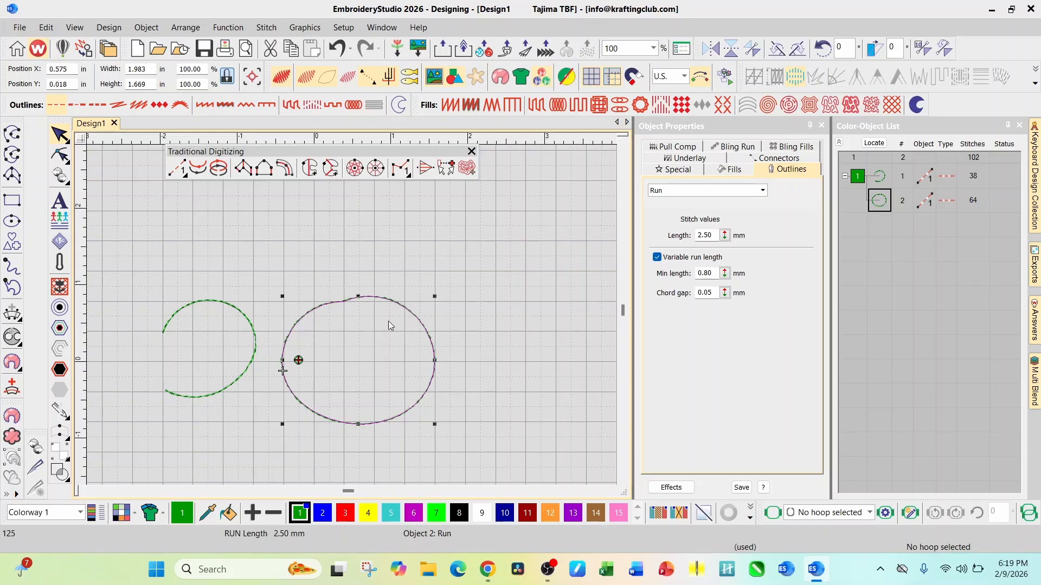
left_click(220, 306)
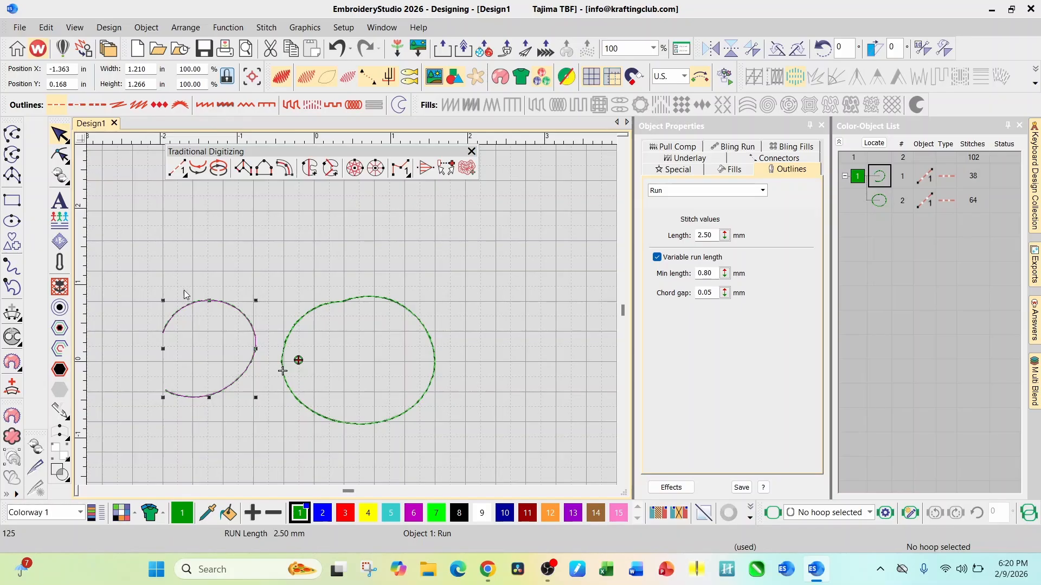
scroll(246, 317, "down", 2)
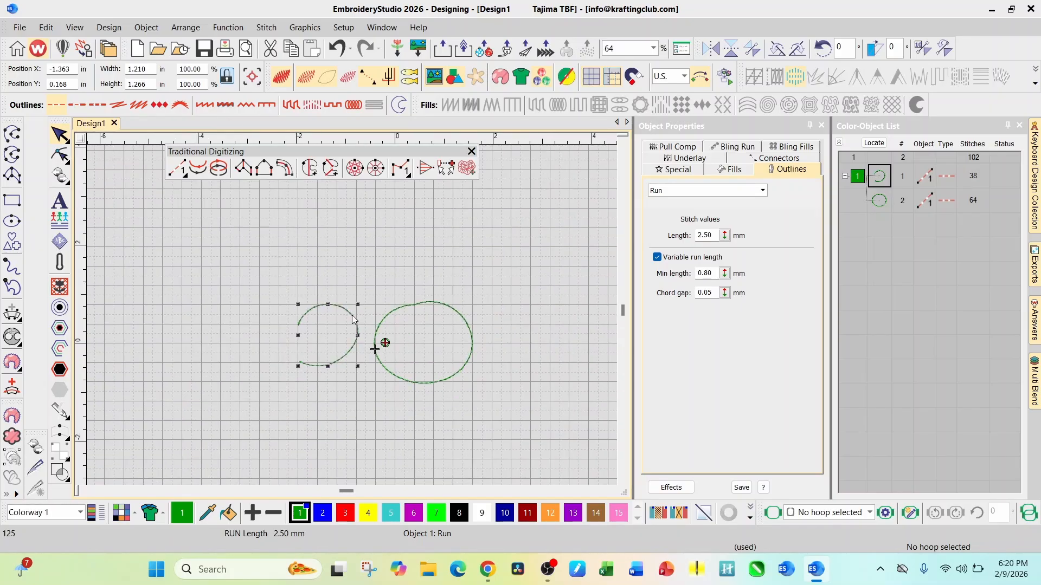
left_click_drag(309, 155, 316, 238)
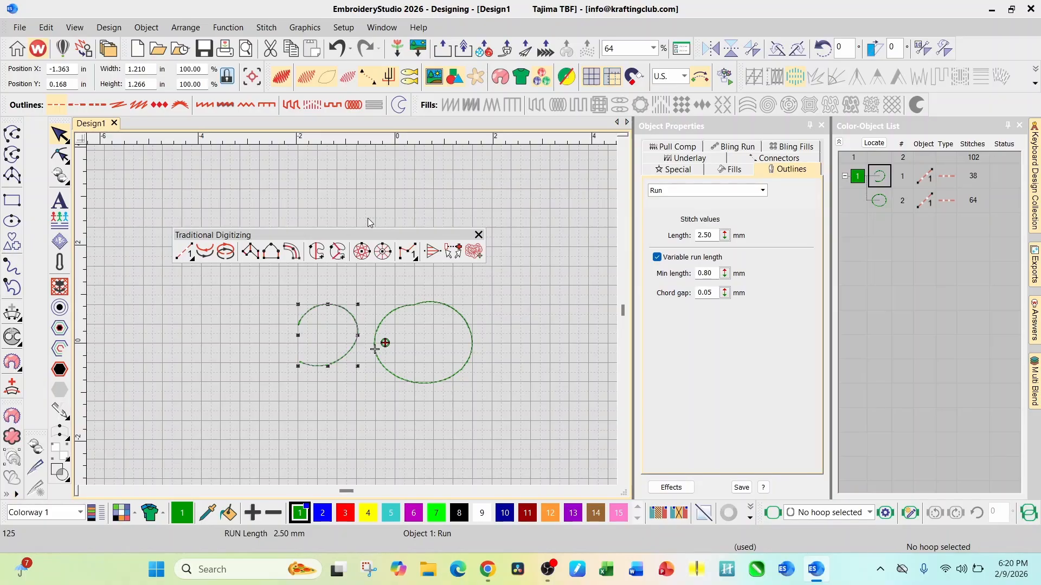
left_click_drag(349, 237, 352, 150)
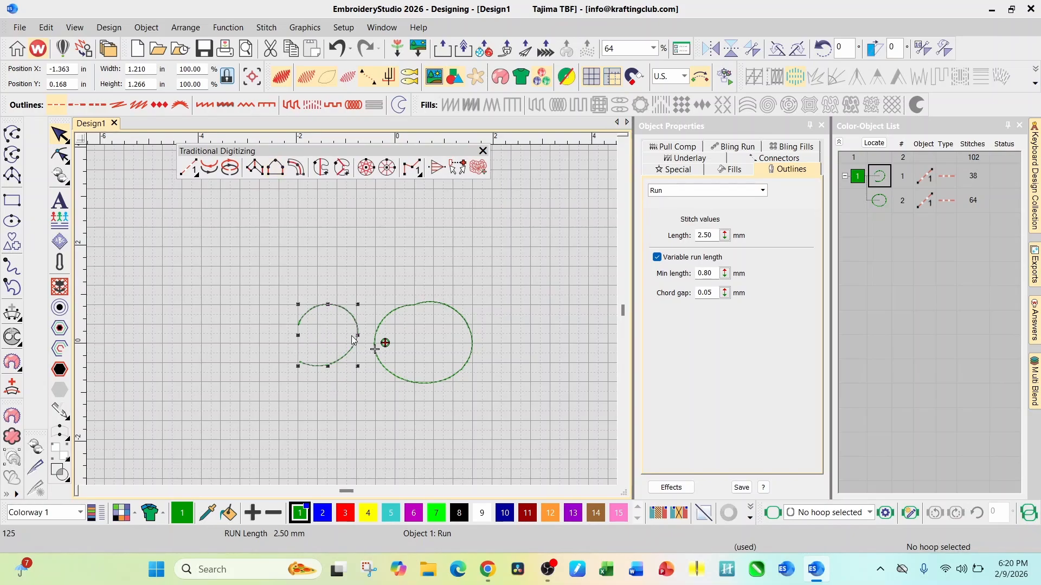
scroll(352, 358, "up", 4)
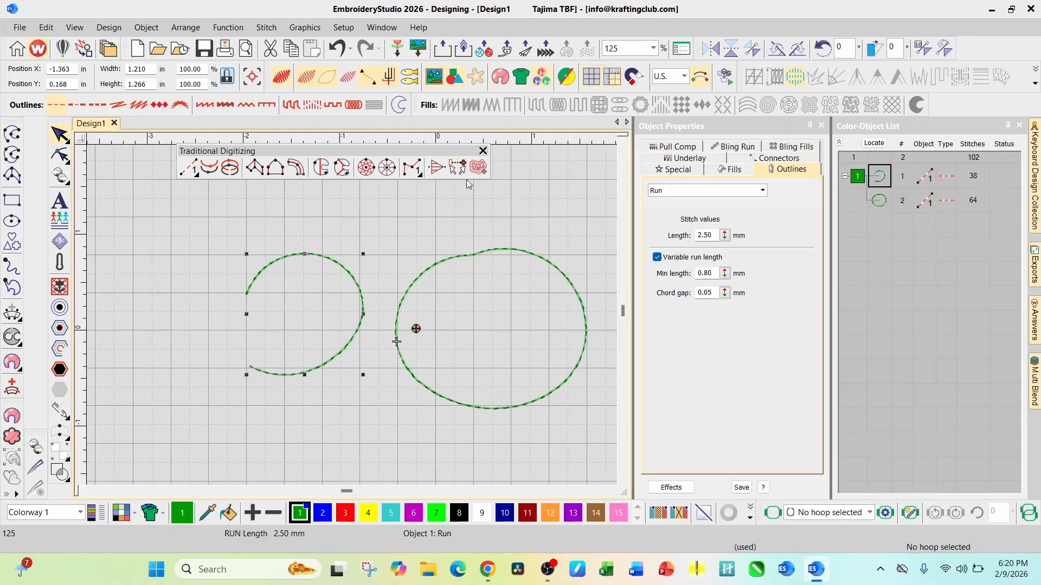
left_click(467, 256)
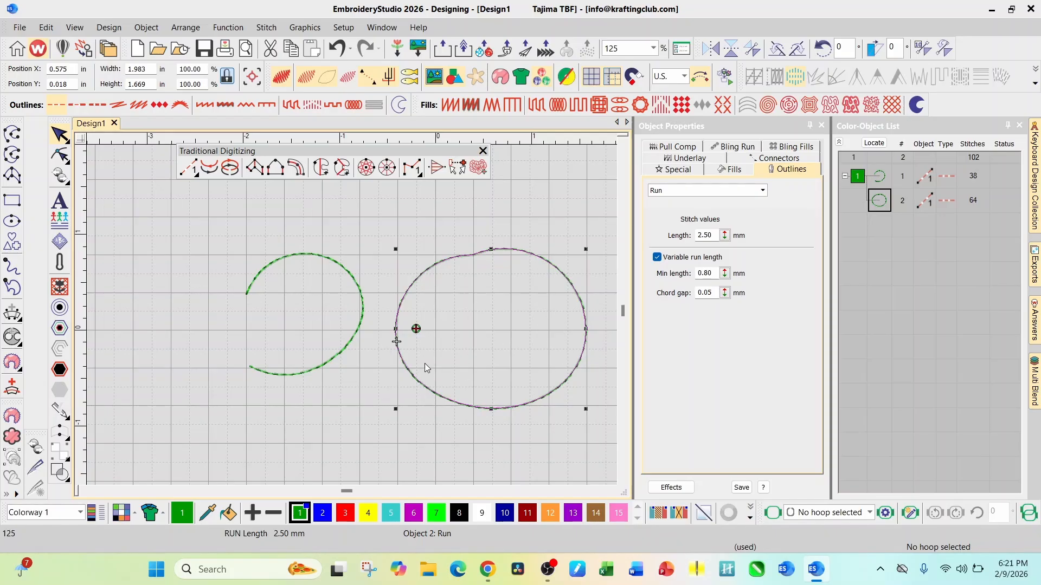
scroll(420, 363, "down", 3)
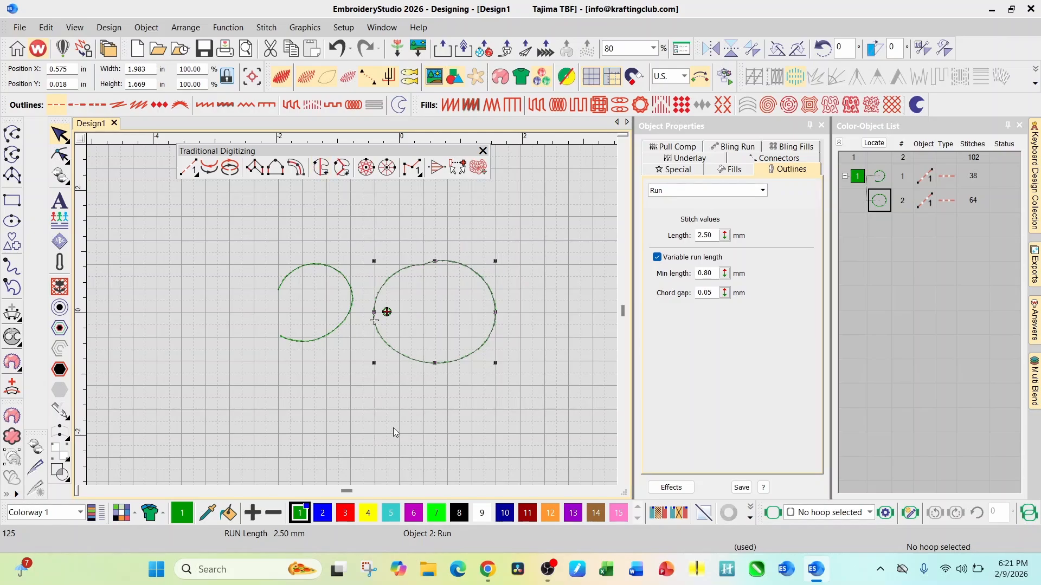
Try Sculpture Run, Triple Run, Backstitch, Stemstitch and Motif Run on the open curve, ending with a Satin outline.
left_click(321, 340)
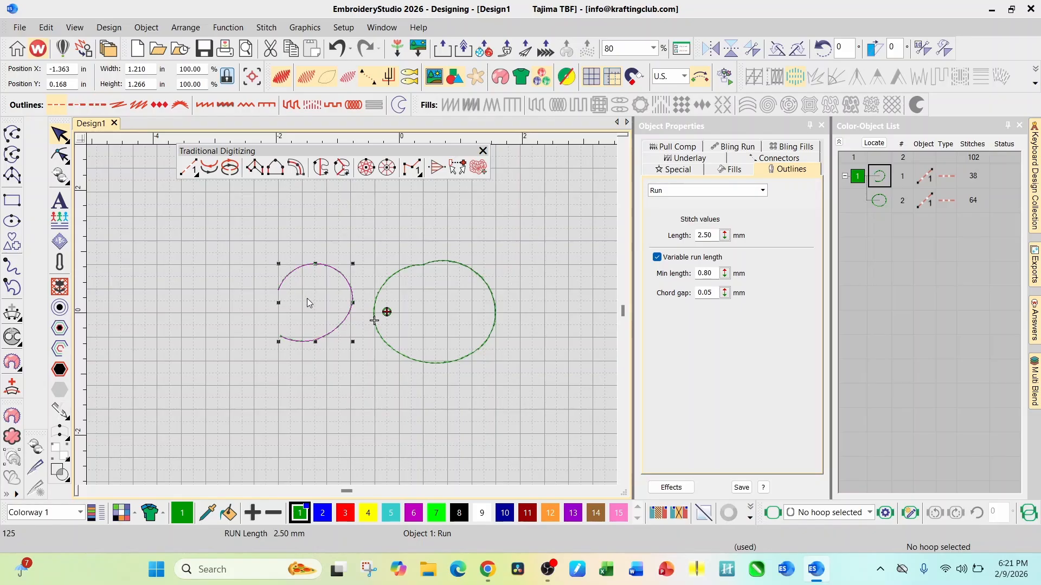
scroll(307, 298, "up", 2)
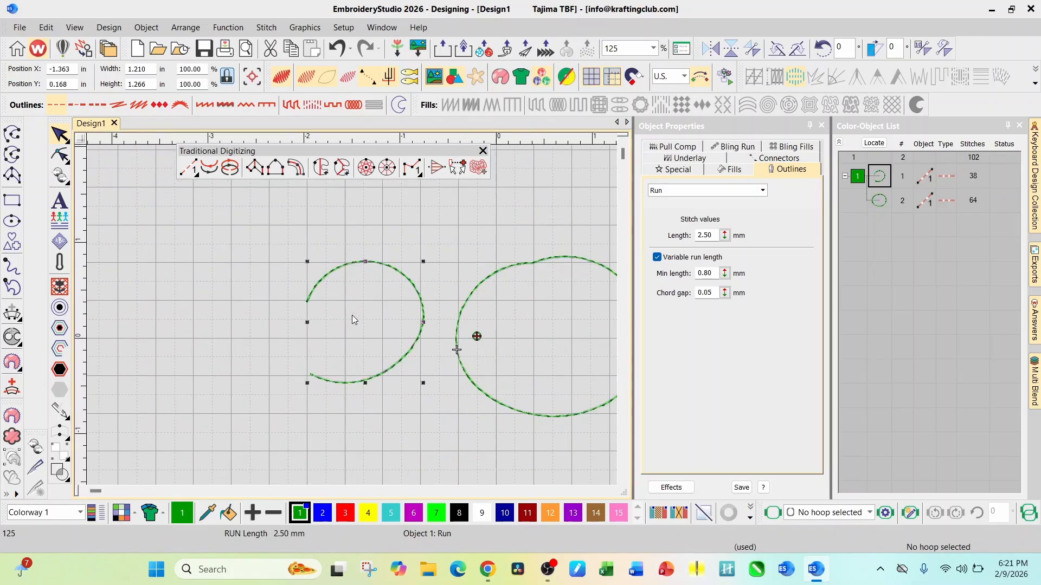
left_click(76, 105)
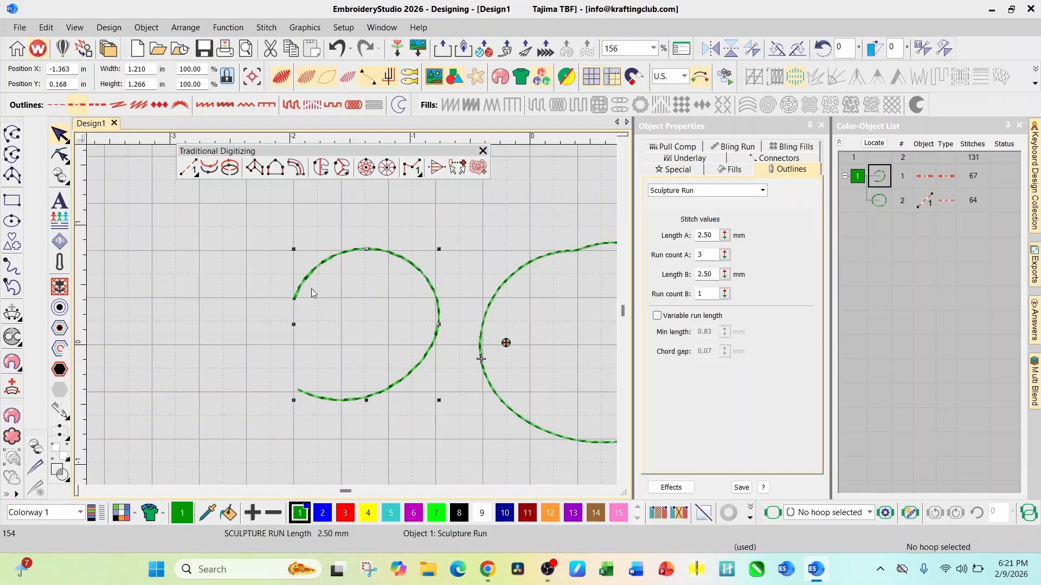
left_click(99, 103)
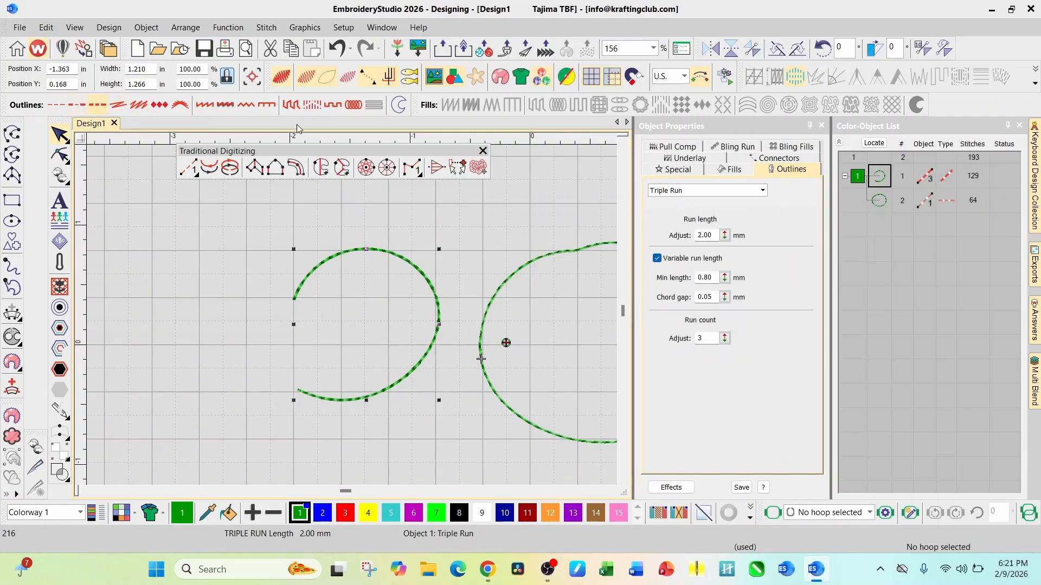
left_click(119, 107)
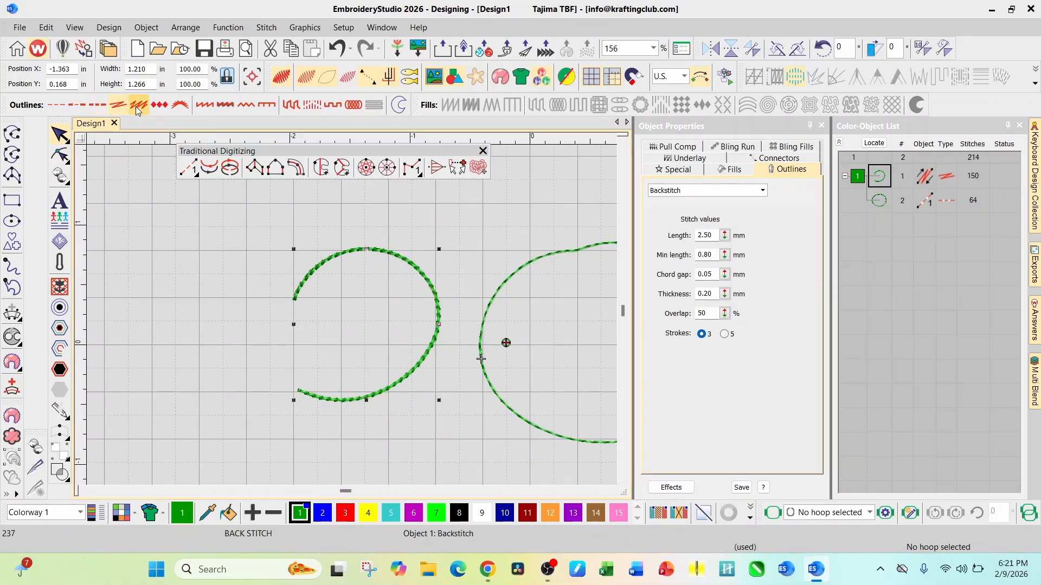
left_click(135, 106)
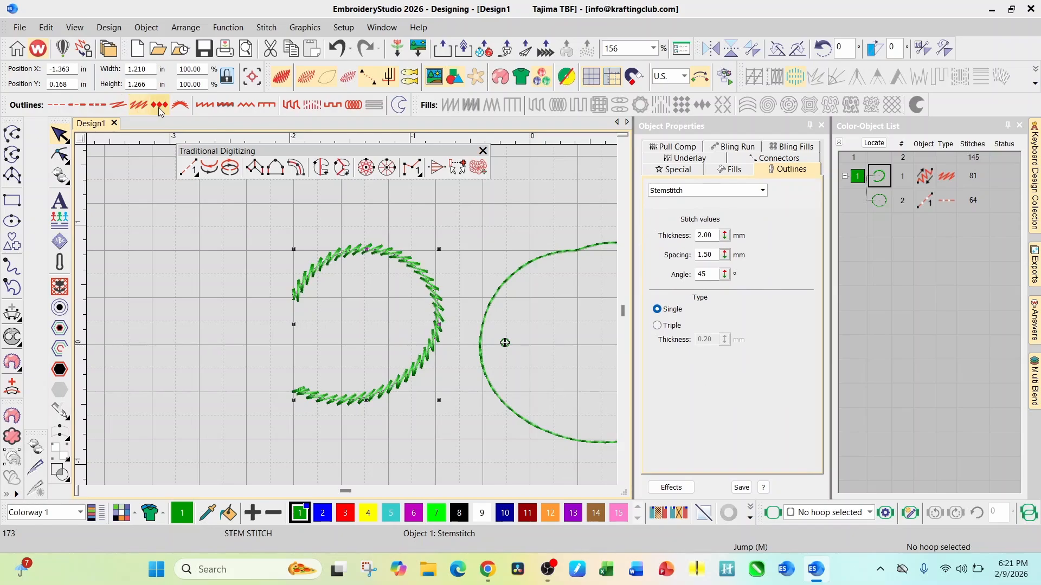
left_click(158, 106)
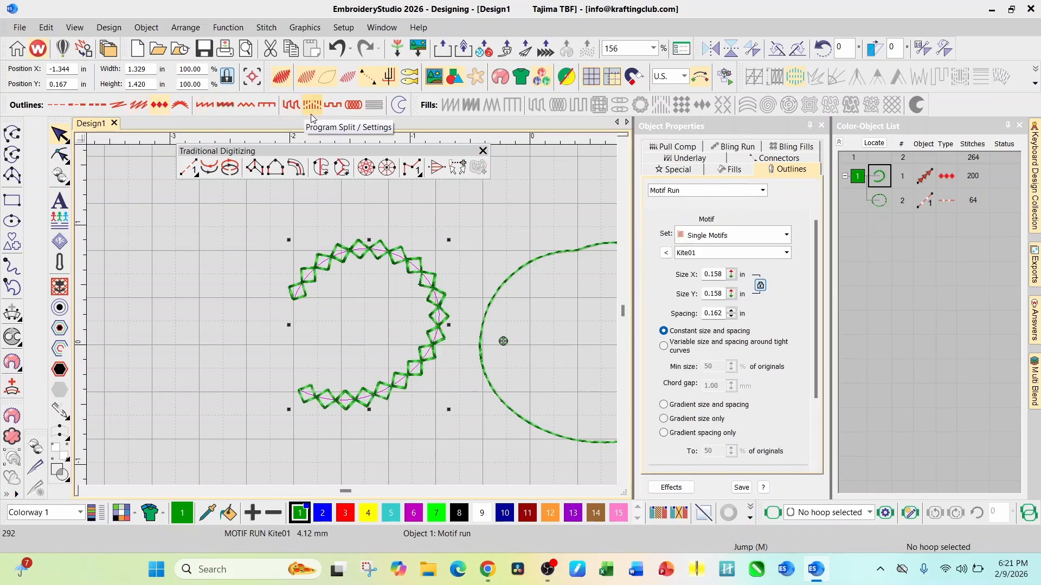
left_click(200, 107)
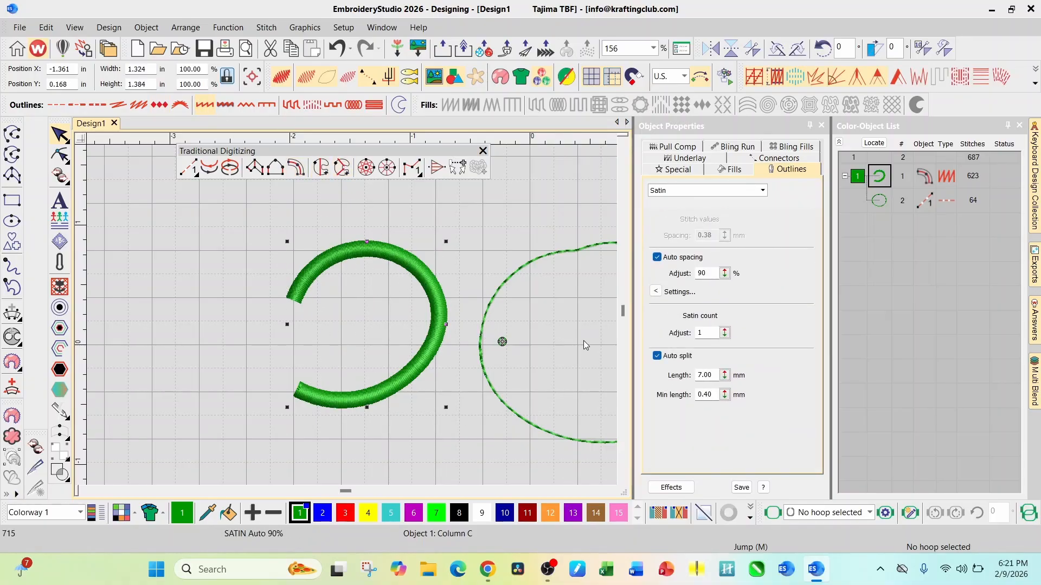
Recolor the closed run shape with purple thread color 13.
left_click(528, 267)
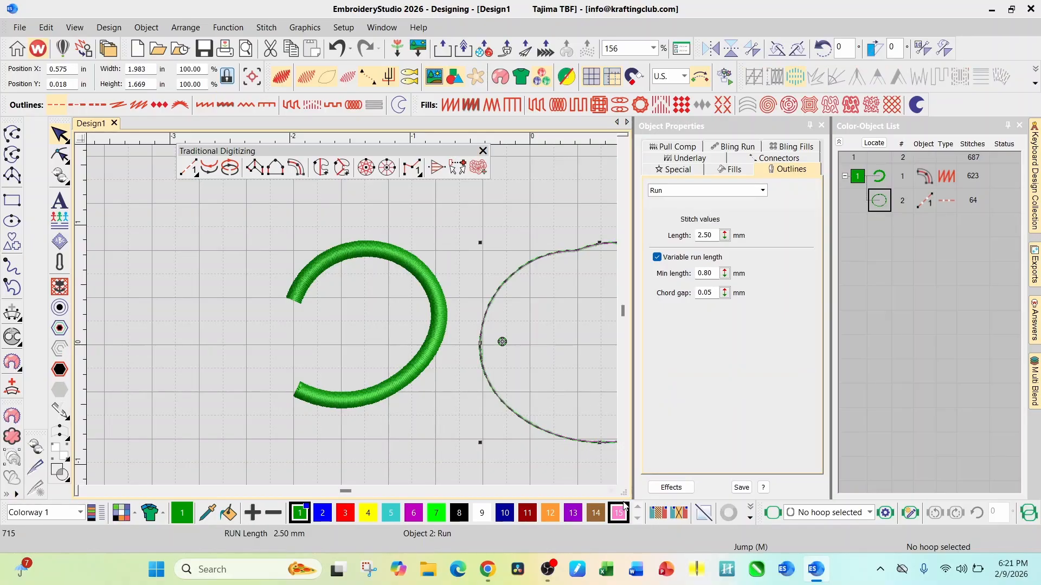
left_click(612, 490)
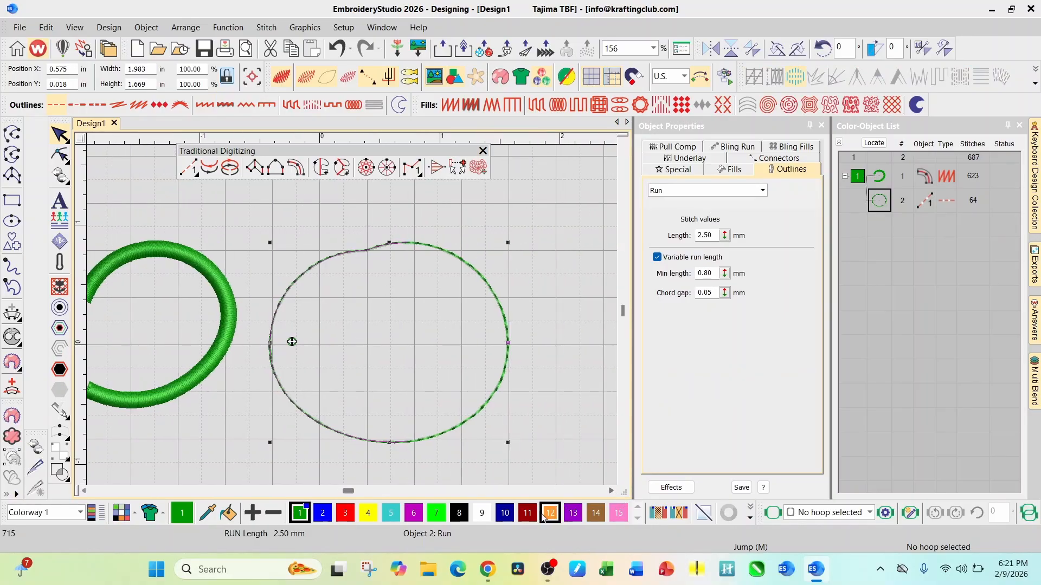
left_click(570, 515)
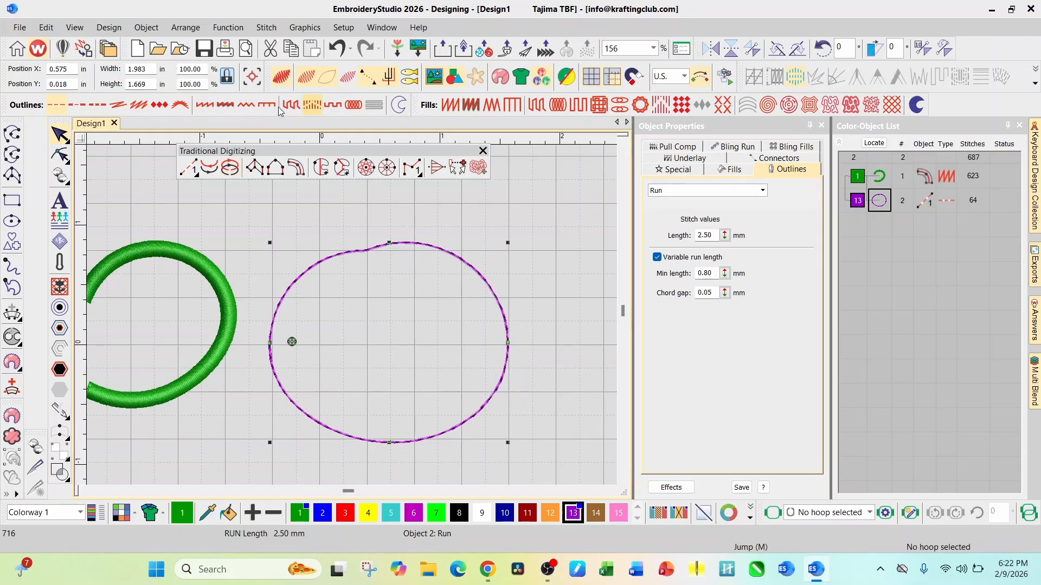
Try Triple Run and Backstitch on the closed purple shape, ending with a Motif Run outline using the Kite01 motif.
left_click(97, 105)
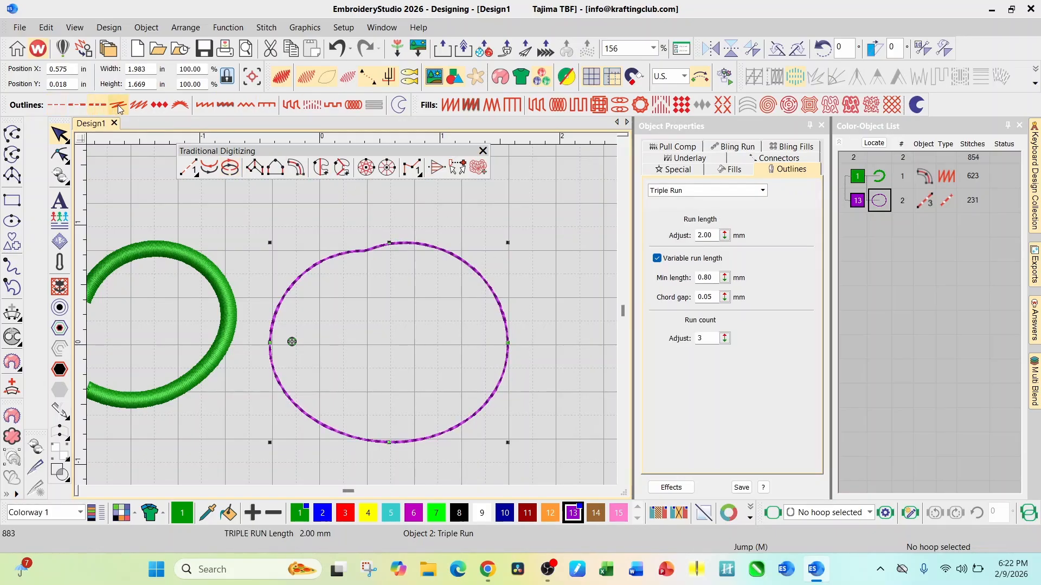
left_click(120, 107)
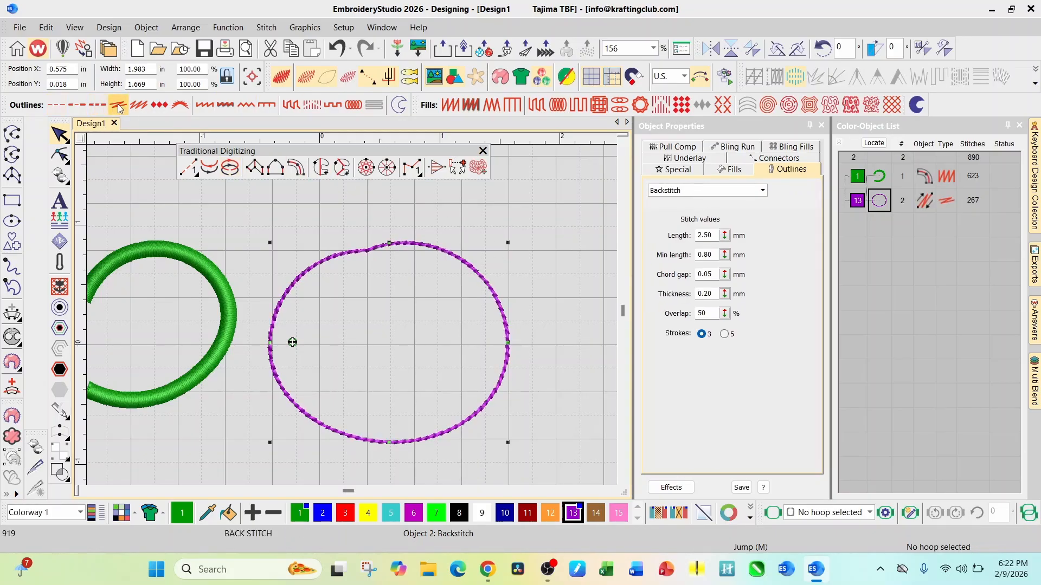
left_click(158, 107)
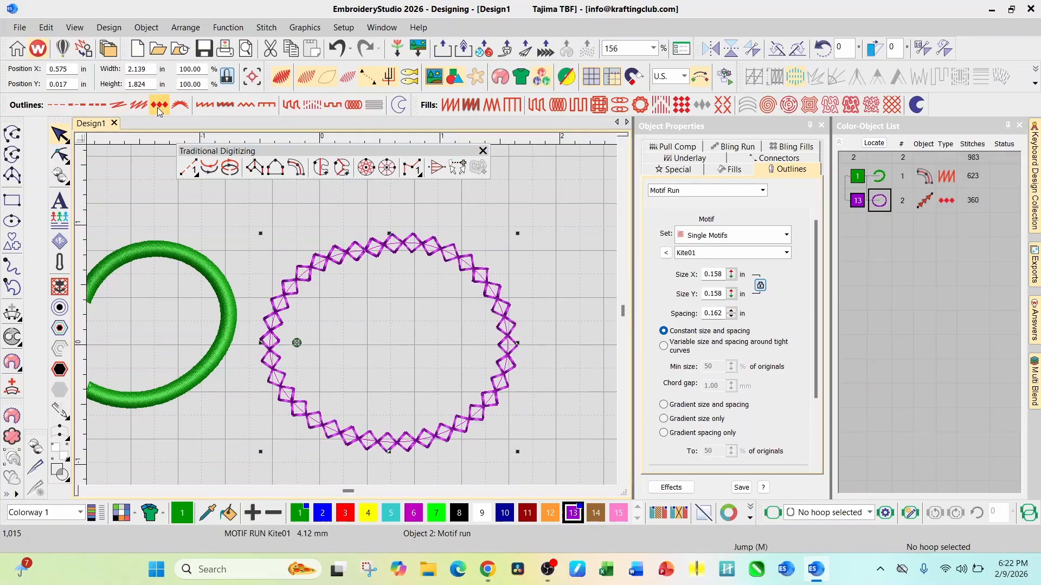
Try a Satin outline, a Tatami fill and a Satin fill on the closed purple shape, ending with the Tatami fill.
left_click(204, 106)
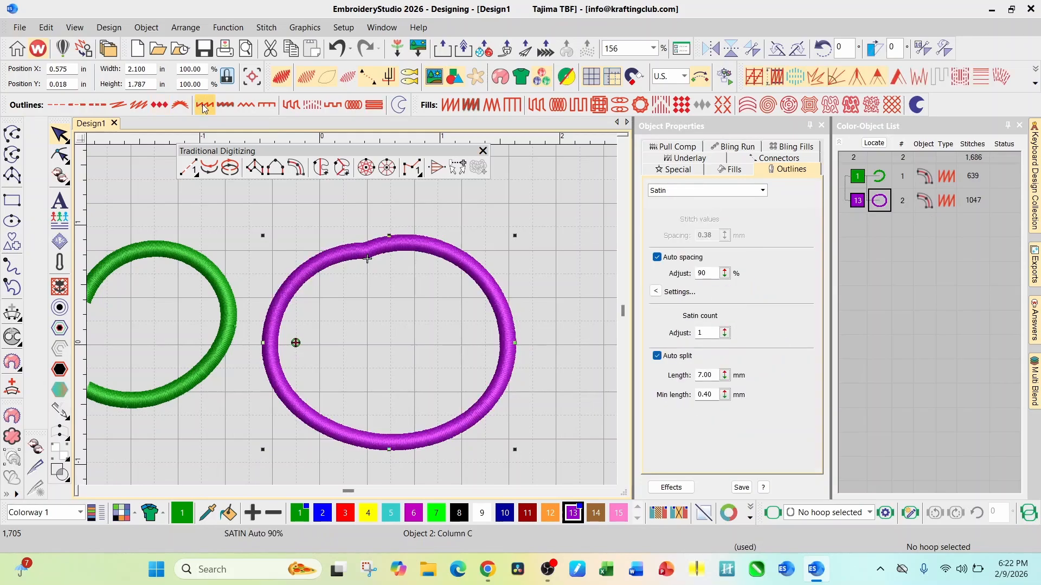
left_click(537, 105)
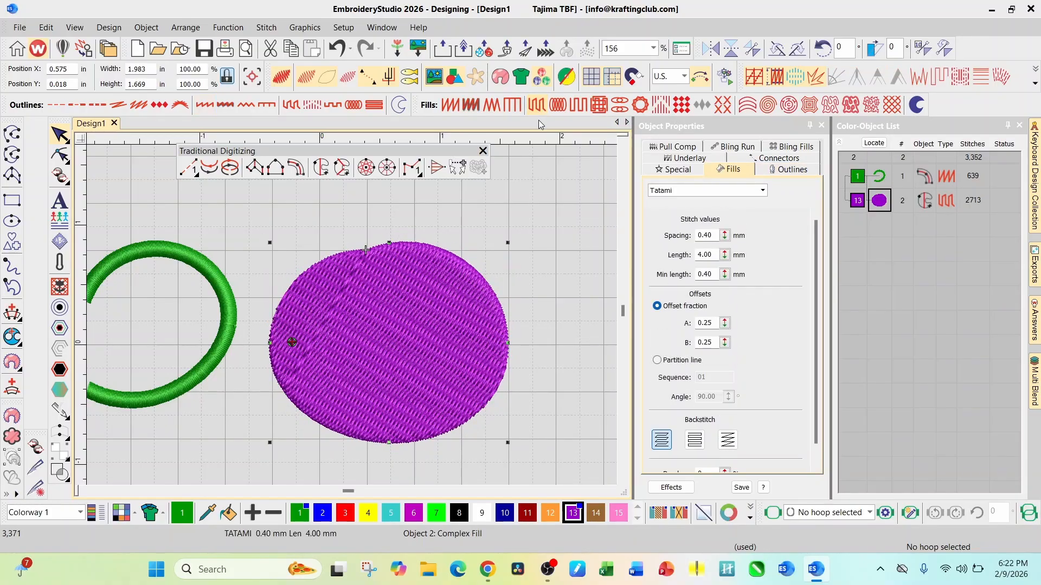
left_click(448, 106)
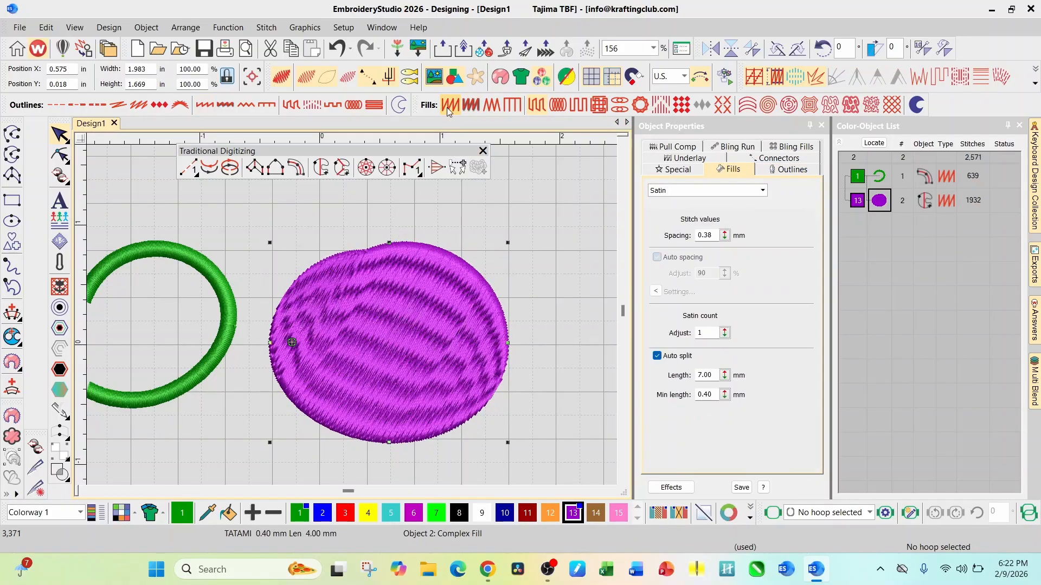
left_click(535, 107)
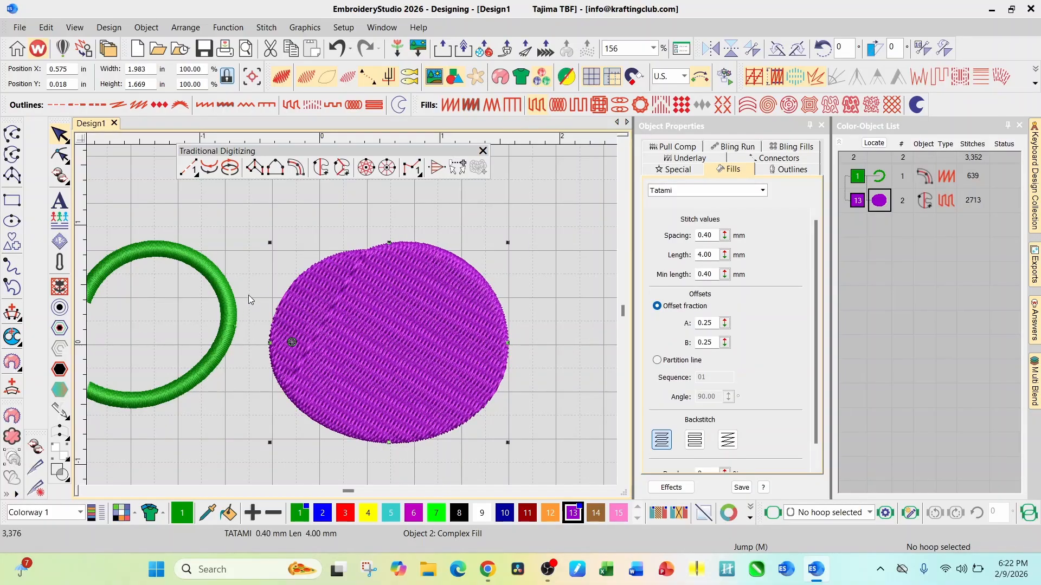
Convert the closed purple shape and the open green curve back to plain Run outlines.
scroll(227, 296, "down", 3)
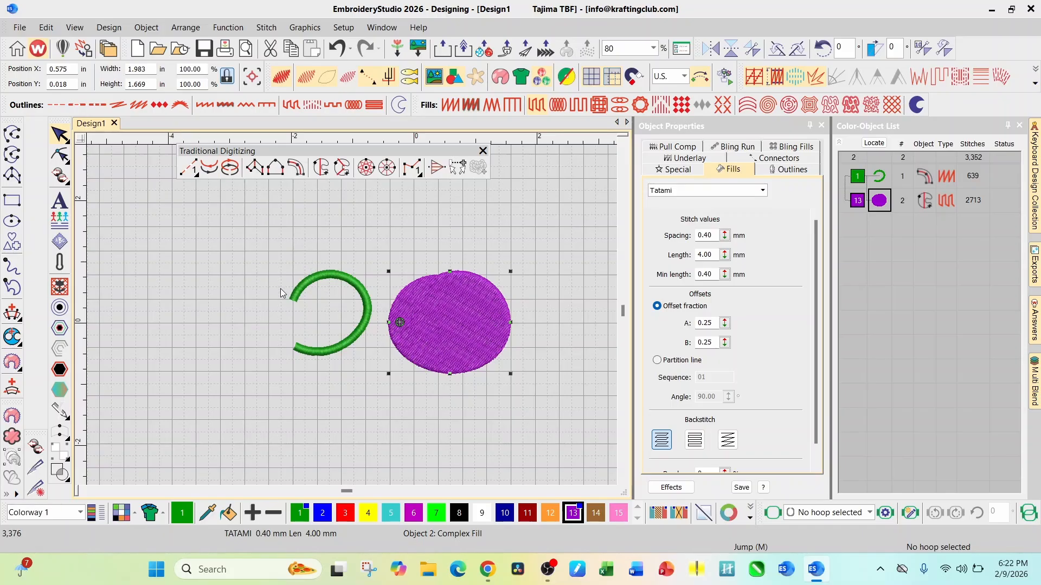
left_click(52, 106)
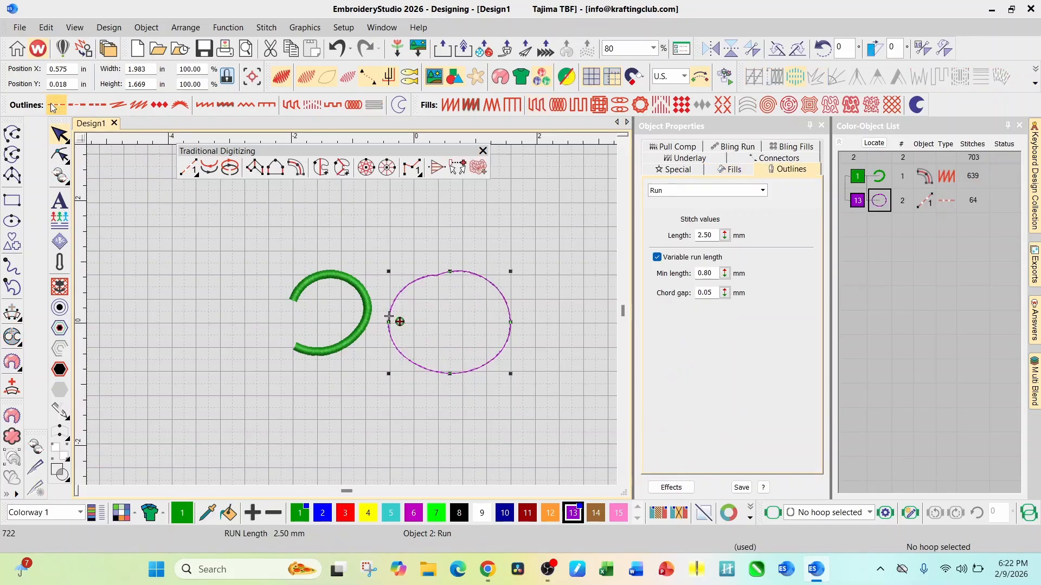
left_click(305, 281)
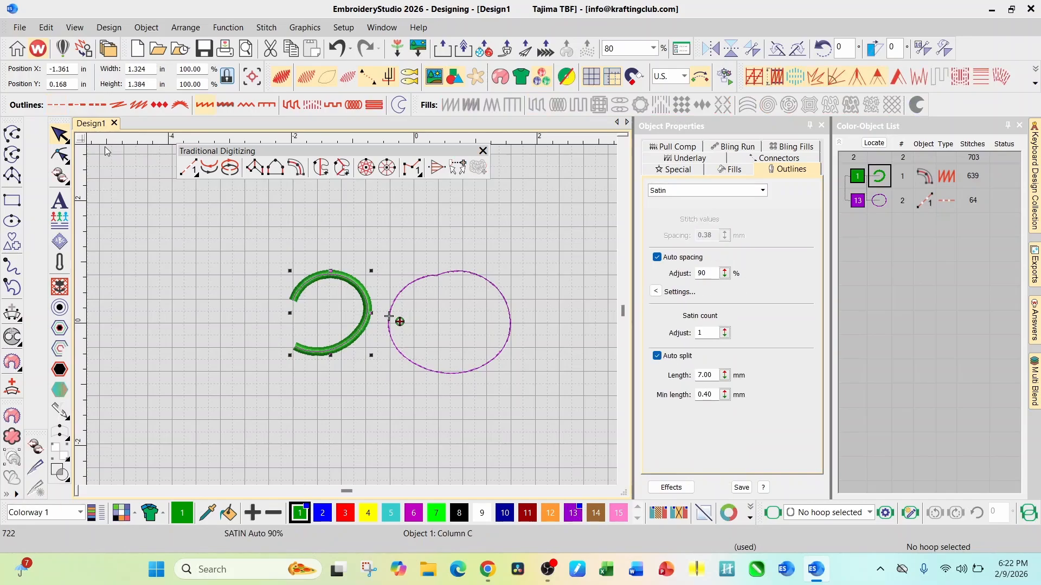
left_click(53, 108)
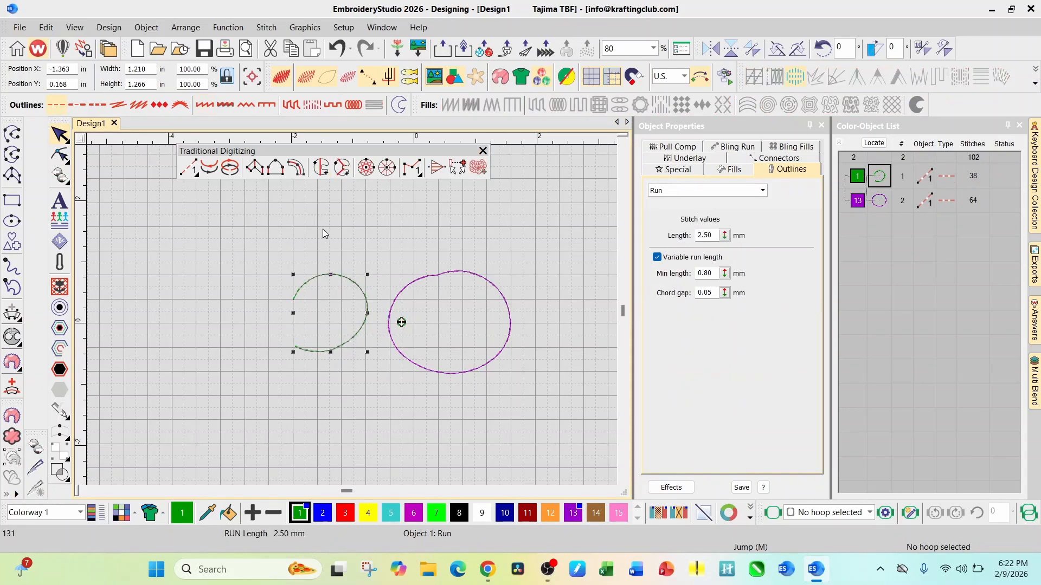